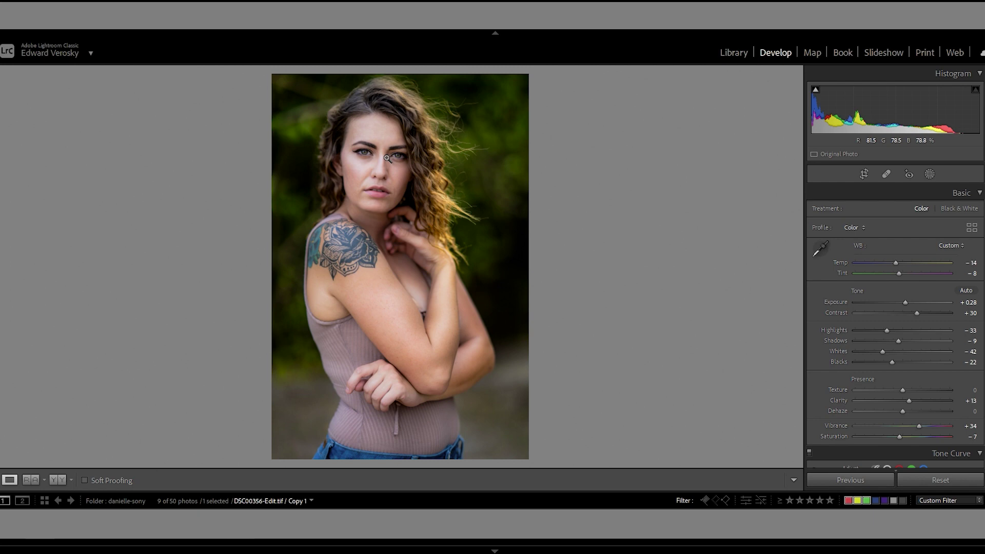
# Step: Zoom to 1:1 on the eyes, back out to fit, then 1:1 on the eyes again
pyautogui.moveTo(387, 158); pyautogui.dragTo(403, 303)
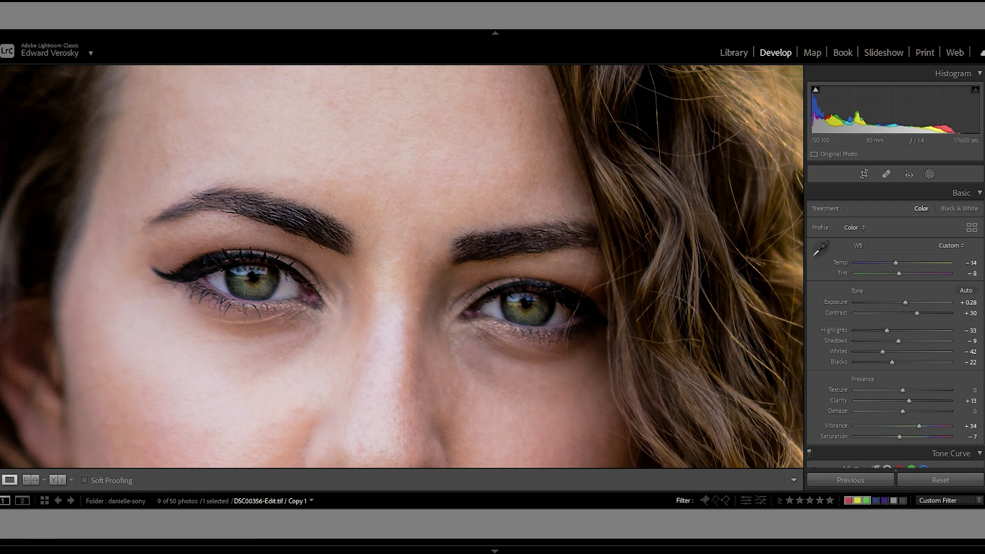
pyautogui.click(340, 345)
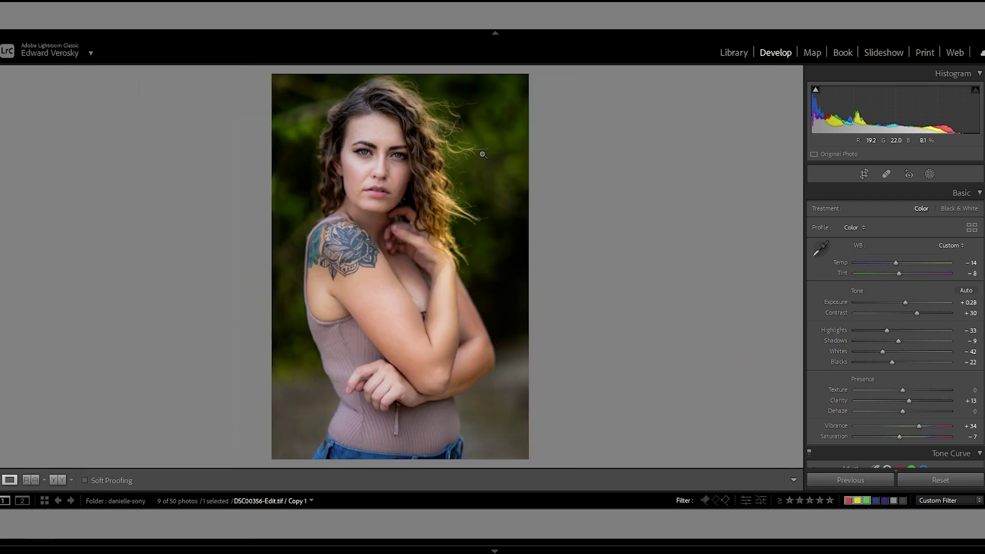
pyautogui.moveTo(424, 163); pyautogui.dragTo(391, 284)
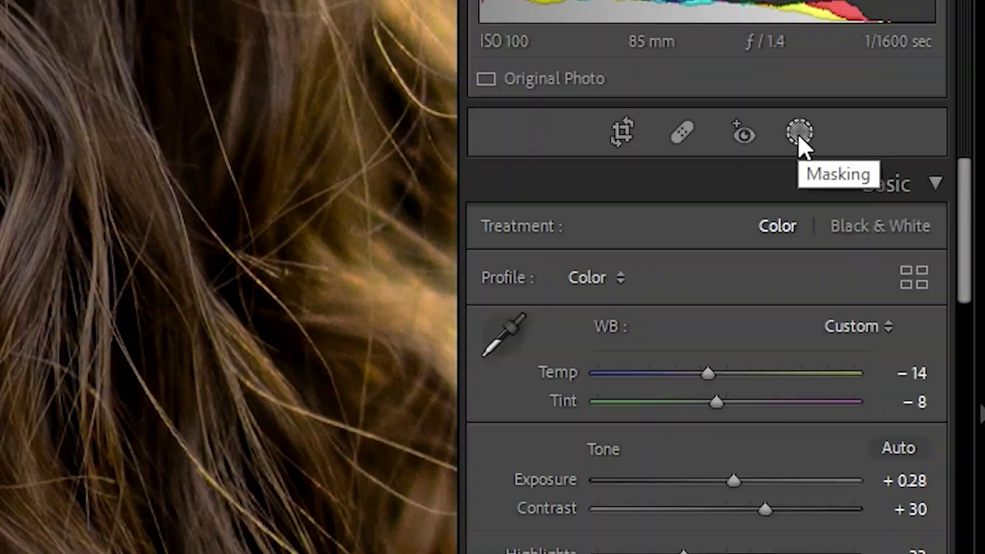
# Step: Create a new brush mask and paint it over the right and left irises with pins hidden
pyautogui.click(930, 175)
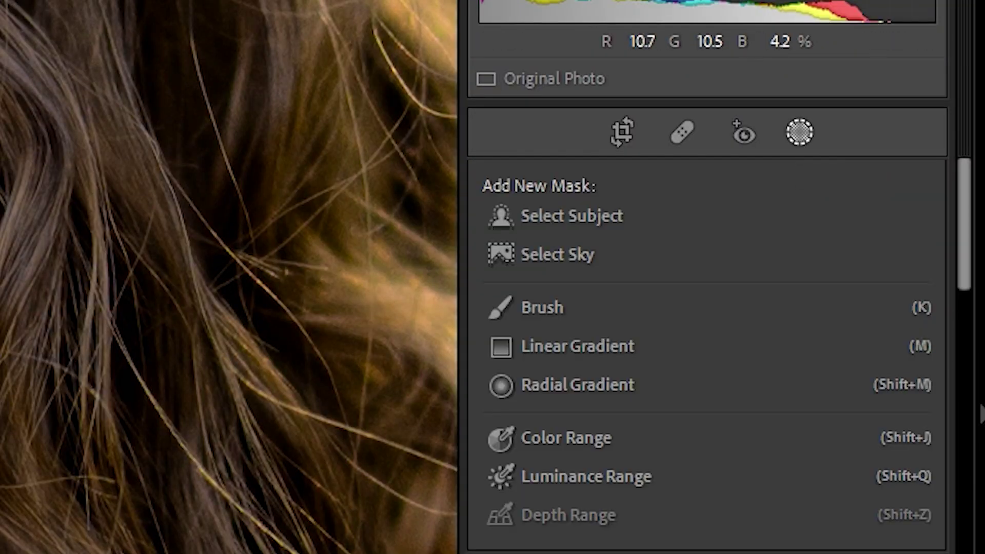
pyautogui.click(558, 309)
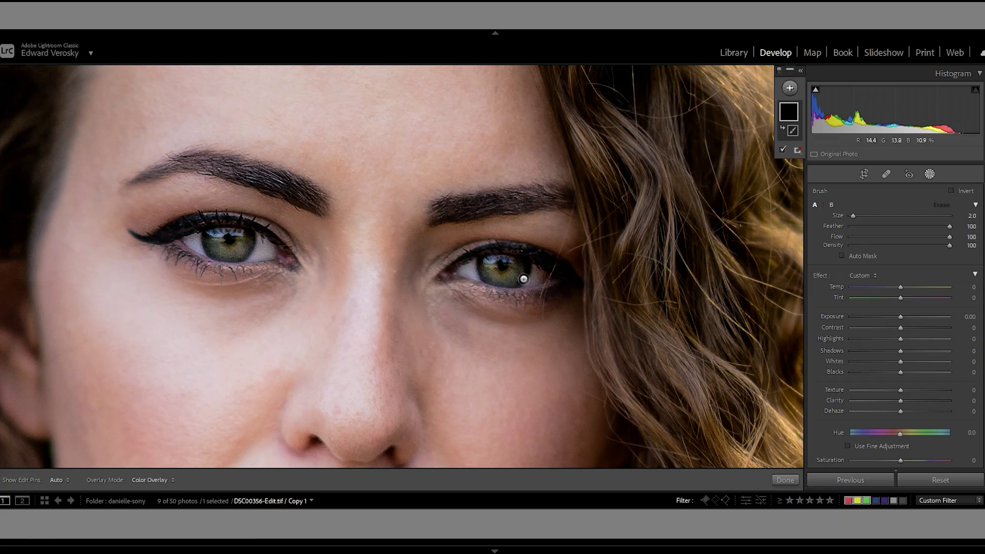
pyautogui.press('h')
pyautogui.moveTo(497, 276)
pyautogui.mouseDown()
pyautogui.moveTo(510, 285)
pyautogui.moveTo(523, 277)
pyautogui.moveTo(505, 268)
pyautogui.moveTo(518, 268)
pyautogui.moveTo(519, 282)
pyautogui.moveTo(497, 269)
pyautogui.moveTo(493, 280)
pyautogui.moveTo(506, 285)
pyautogui.moveTo(527, 273)
pyautogui.mouseUp()
pyautogui.press('h')
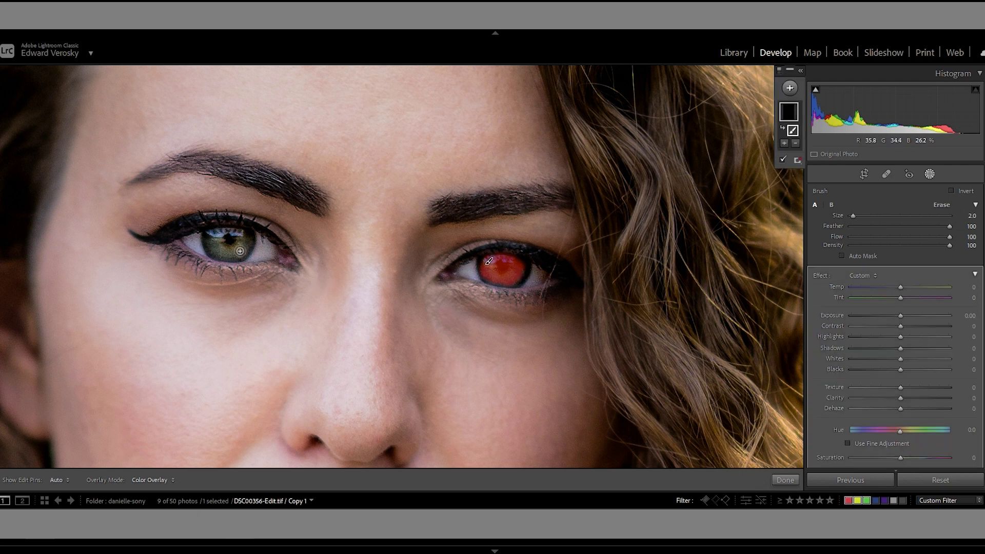
pyautogui.press('h')
pyautogui.moveTo(231, 241)
pyautogui.mouseDown()
pyautogui.moveTo(219, 240)
pyautogui.moveTo(223, 257)
pyautogui.moveTo(236, 262)
pyautogui.moveTo(251, 252)
pyautogui.moveTo(245, 240)
pyautogui.moveTo(225, 245)
pyautogui.moveTo(230, 256)
pyautogui.moveTo(251, 245)
pyautogui.mouseUp()
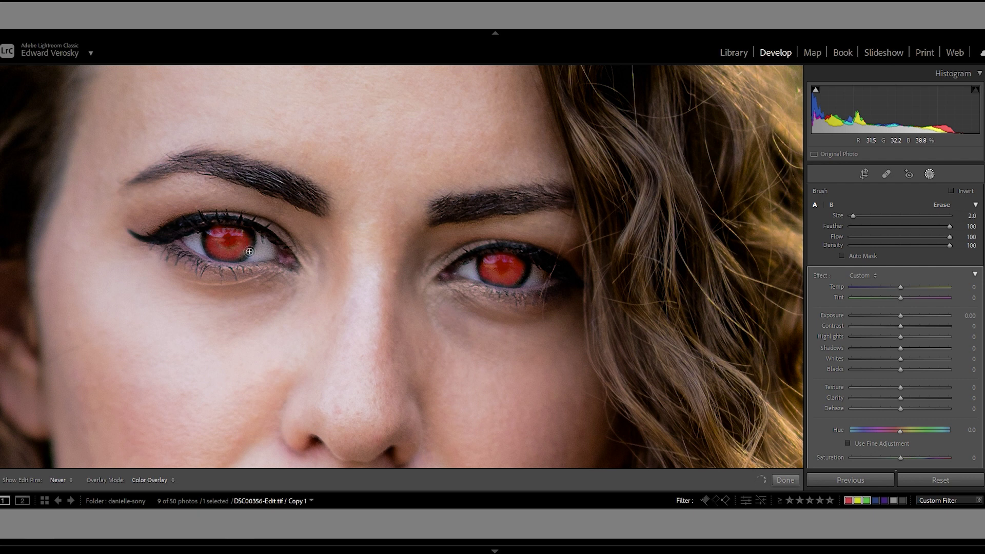
pyautogui.press('h')
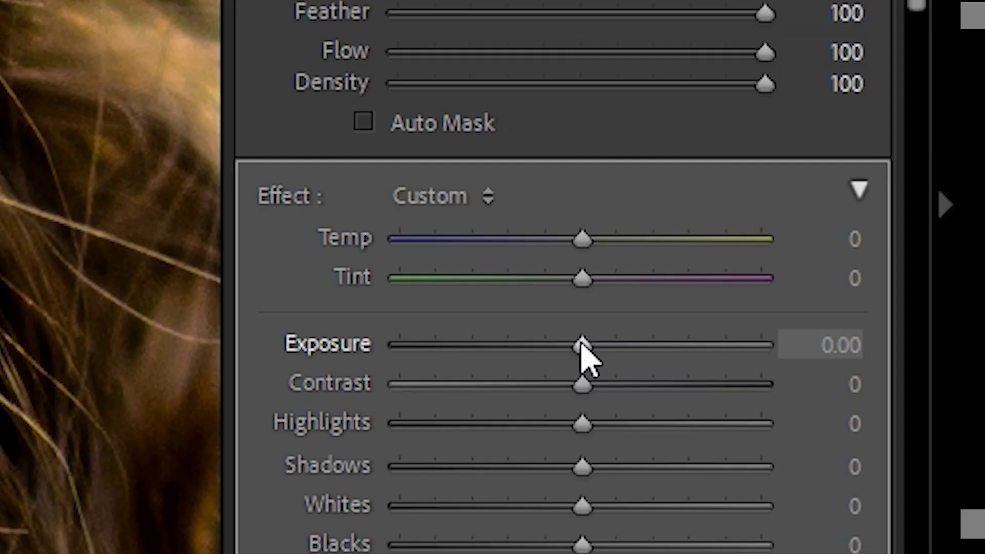
# Step: Try raising the iris mask's exposure, then undo the last adjustment
pyautogui.moveTo(583, 348); pyautogui.dragTo(641, 346)
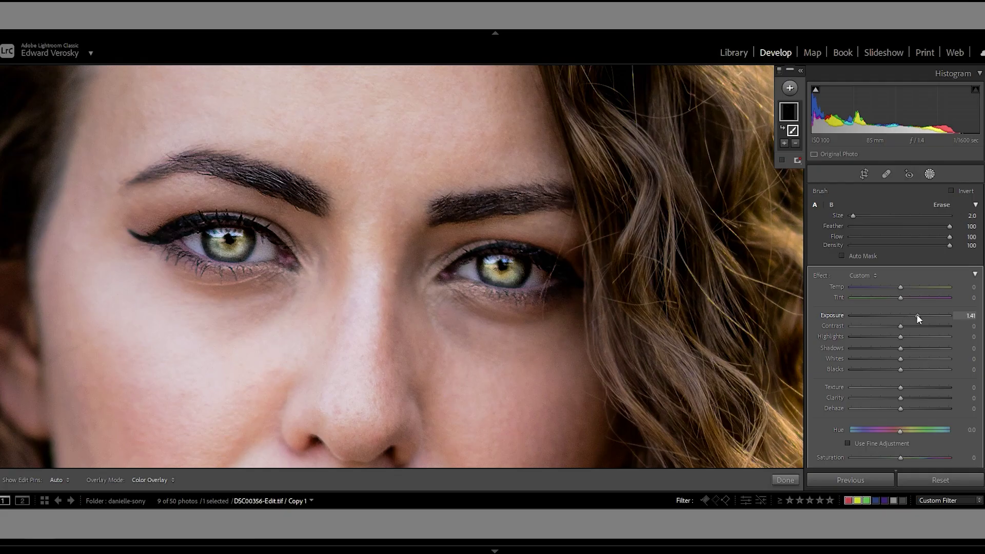
pyautogui.moveTo(917, 315)
pyautogui.mouseDown()
pyautogui.moveTo(892, 312)
pyautogui.moveTo(904, 314)
pyautogui.mouseUp()
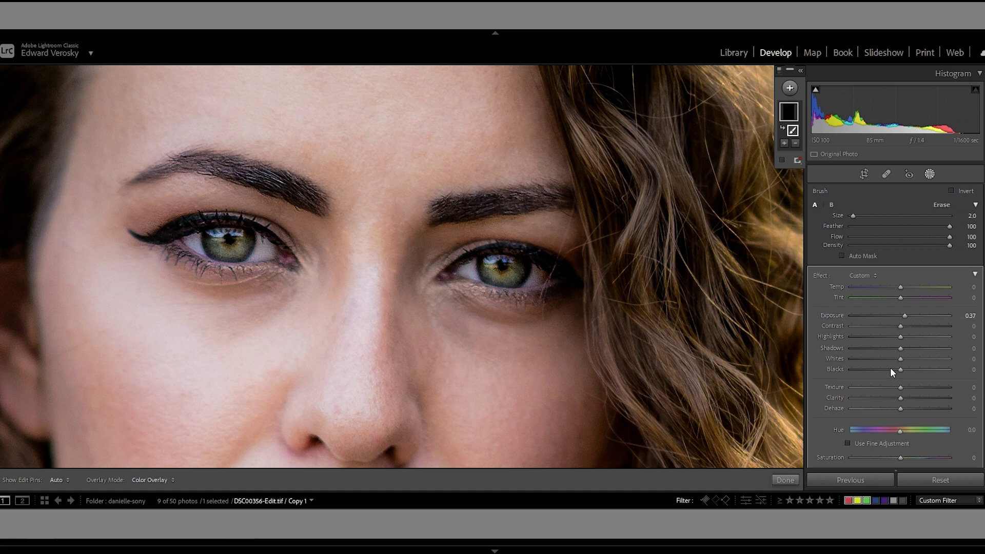
pyautogui.hotkey('ctrl', 'z')
# Step: Reselect the existing iris brush mask and set its Exposure to 1.15
pyautogui.click(930, 171)
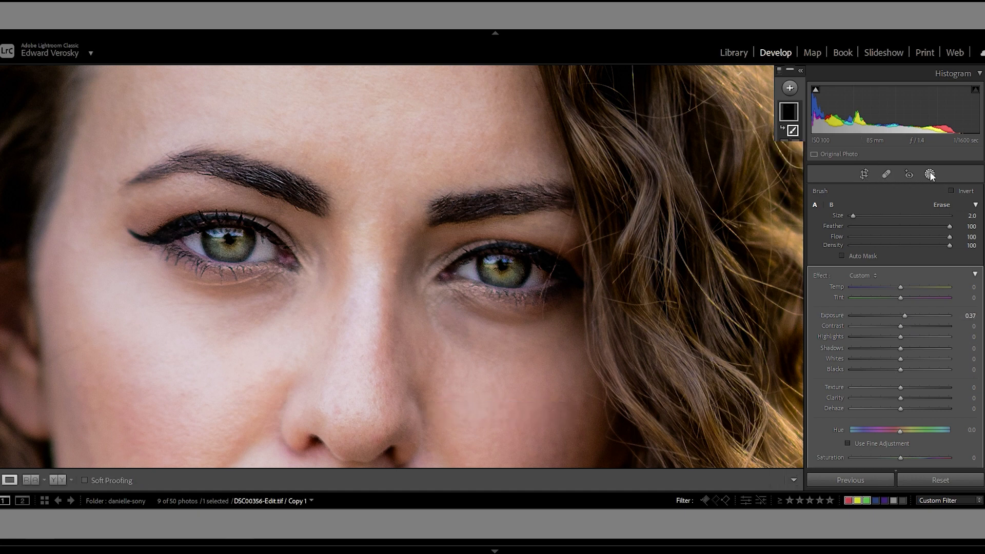
pyautogui.click(400, 258)
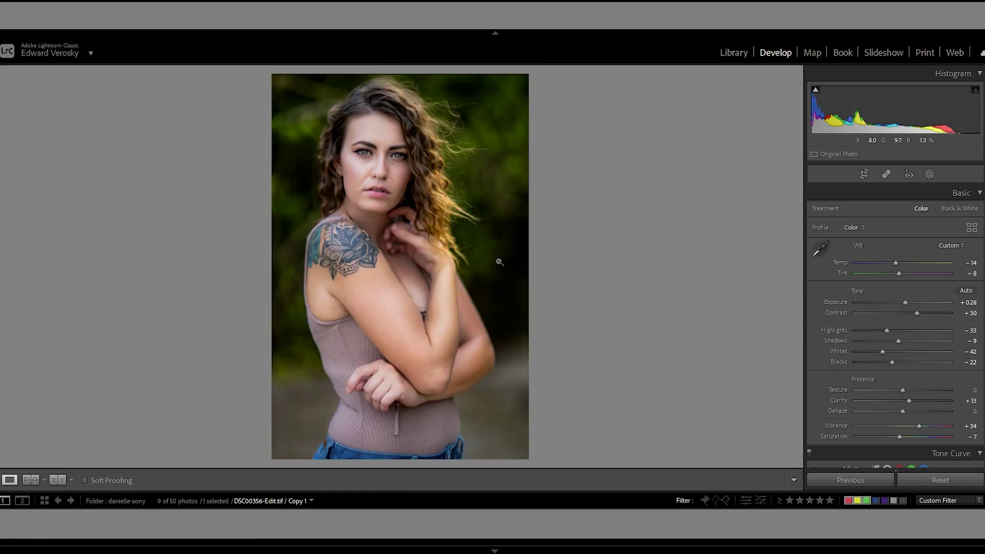
pyautogui.click(930, 174)
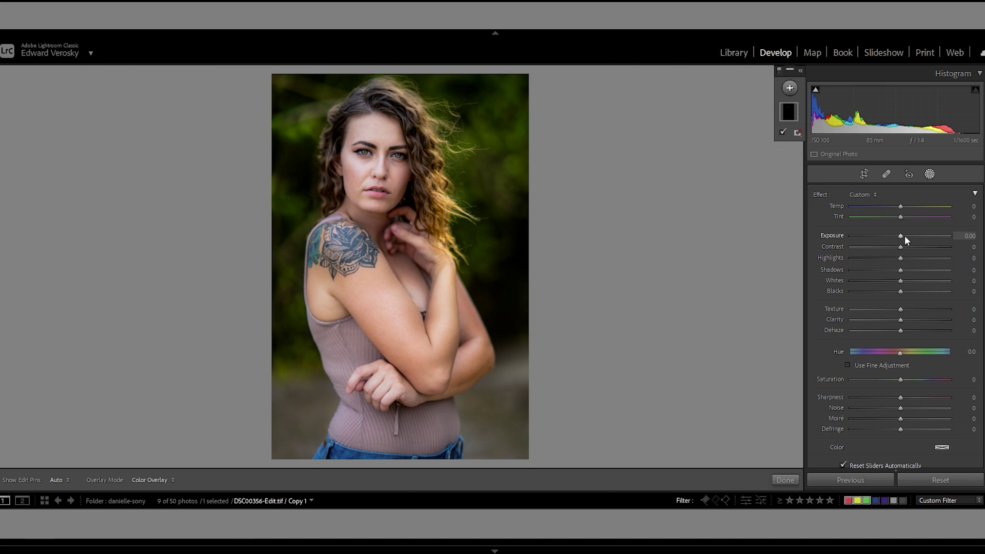
pyautogui.click(789, 109)
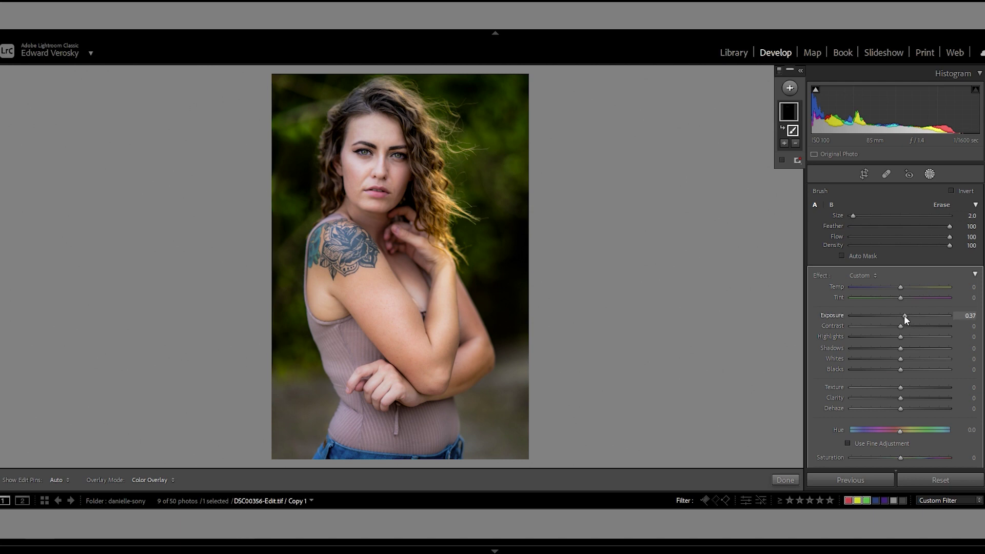
pyautogui.moveTo(904, 315)
pyautogui.mouseDown()
pyautogui.moveTo(914, 312)
pyautogui.moveTo(905, 309)
pyautogui.mouseUp()
# Step: Paint a second brush mask over both eye whites and brighten it to Exposure 0.84
pyautogui.press('k')
pyautogui.click(387, 152)
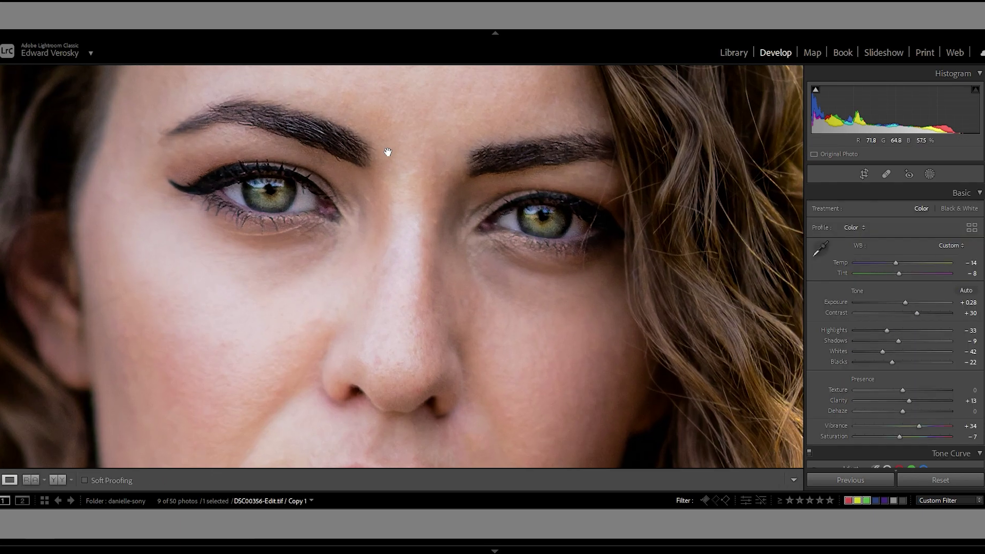
pyautogui.moveTo(418, 186); pyautogui.dragTo(703, 226)
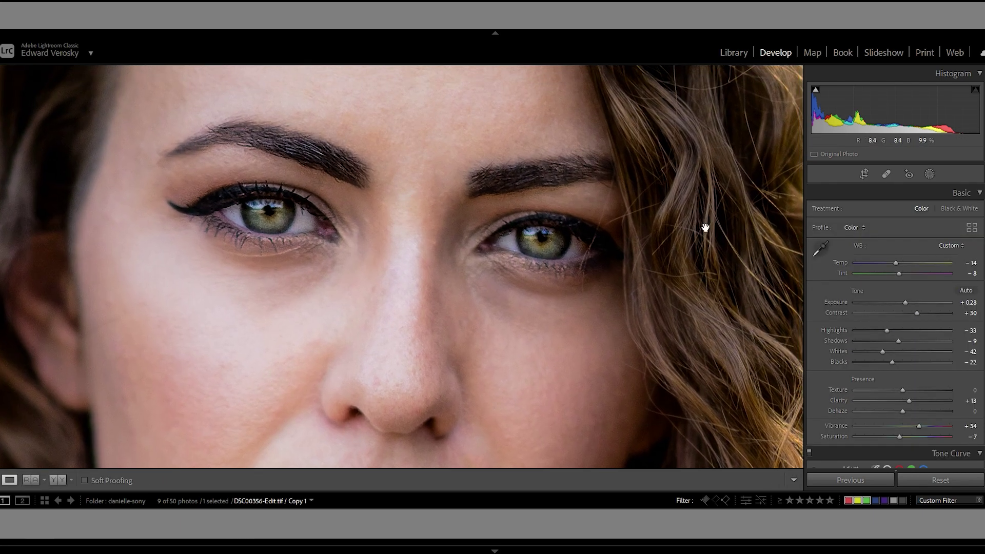
pyautogui.click(929, 175)
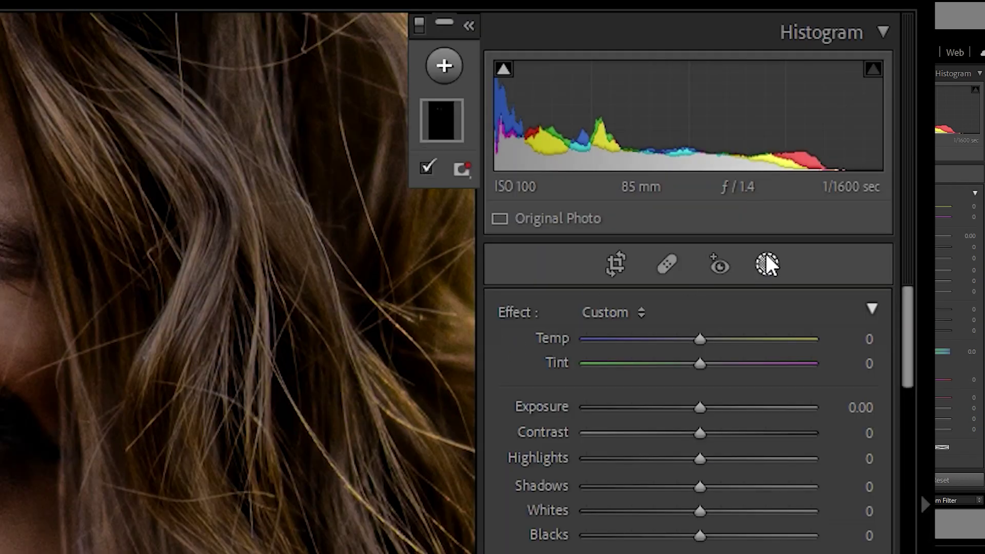
pyautogui.click(441, 67)
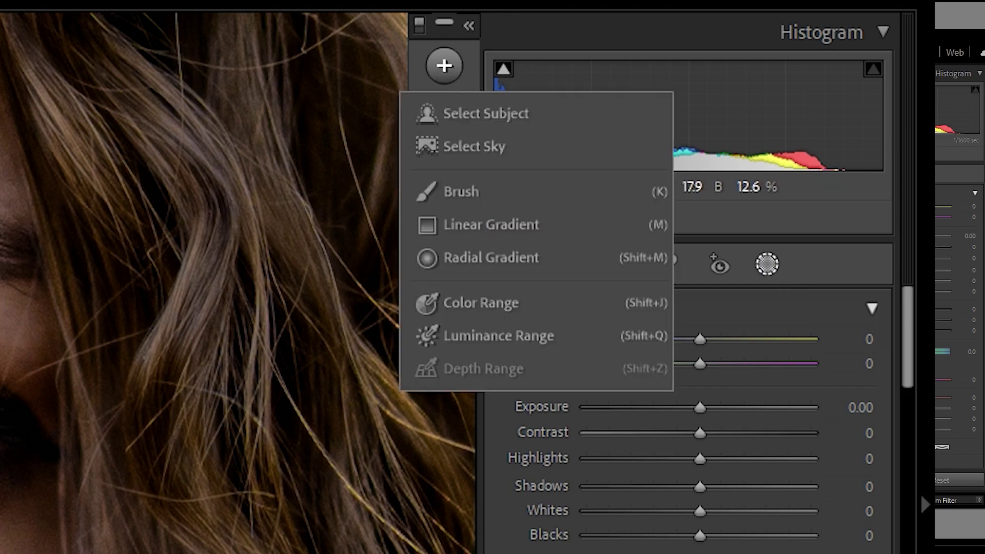
pyautogui.click(461, 191)
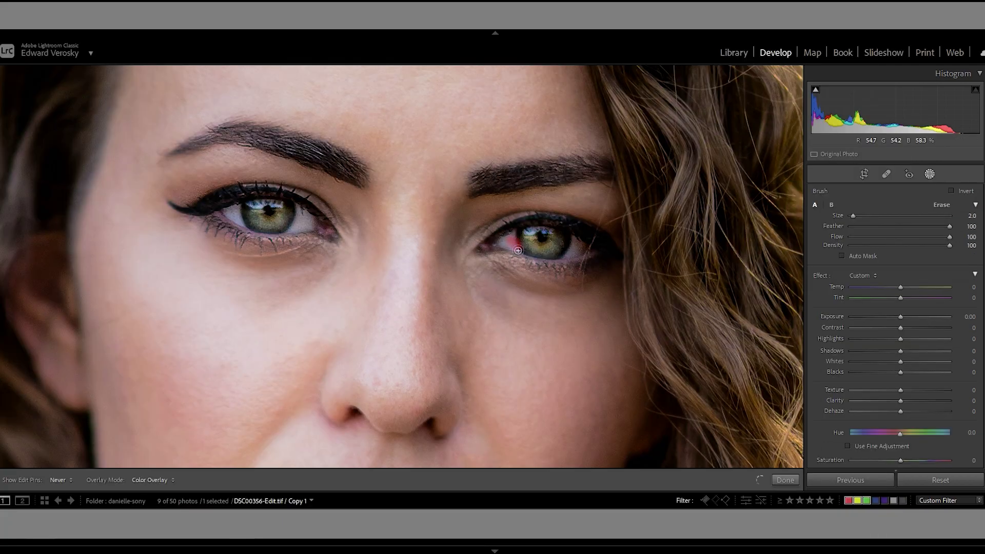
pyautogui.moveTo(517, 250)
pyautogui.mouseDown()
pyautogui.moveTo(511, 246)
pyautogui.moveTo(522, 241)
pyautogui.moveTo(528, 257)
pyautogui.moveTo(593, 262)
pyautogui.moveTo(583, 249)
pyautogui.mouseUp()
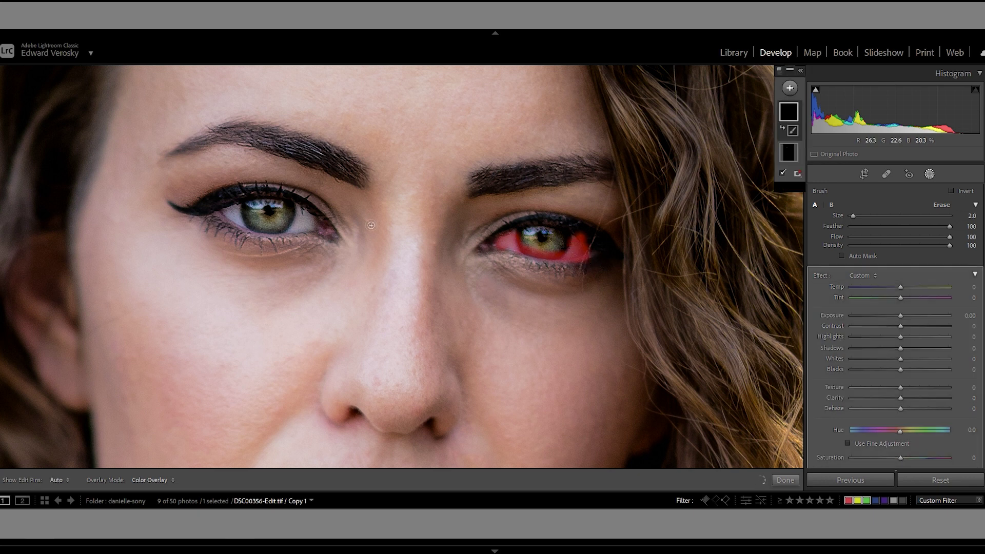
pyautogui.moveTo(313, 215)
pyautogui.mouseDown()
pyautogui.moveTo(300, 236)
pyautogui.moveTo(317, 233)
pyautogui.moveTo(308, 222)
pyautogui.moveTo(318, 222)
pyautogui.mouseUp()
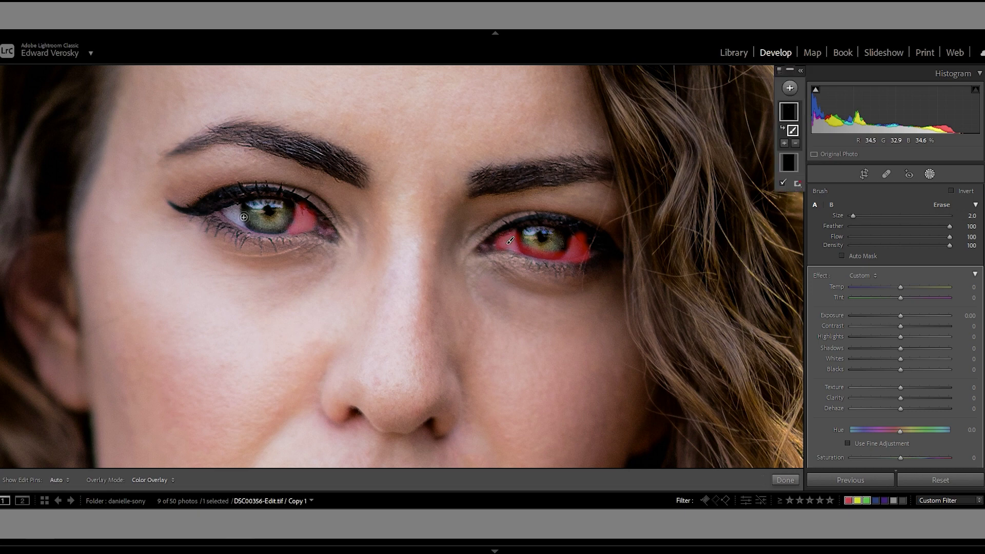
pyautogui.moveTo(244, 216); pyautogui.dragTo(231, 218)
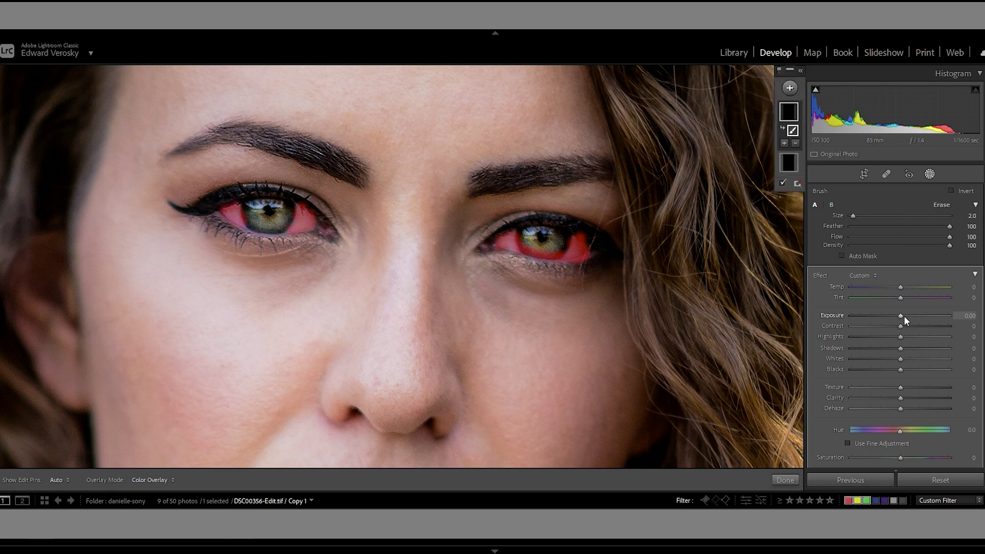
pyautogui.moveTo(902, 315); pyautogui.dragTo(912, 314)
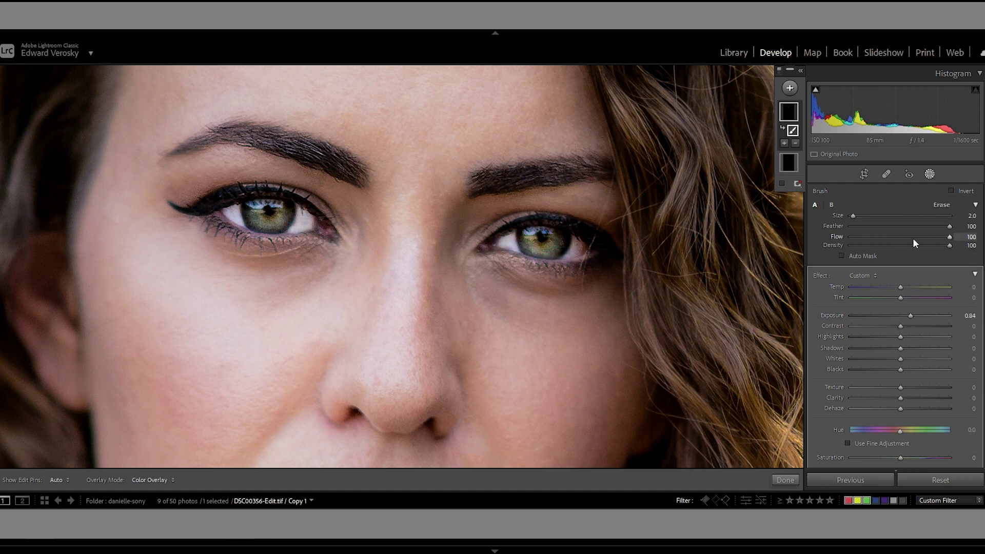
# Step: Return to the full portrait and delete Mask 2 from its right-click menu
pyautogui.click(929, 175)
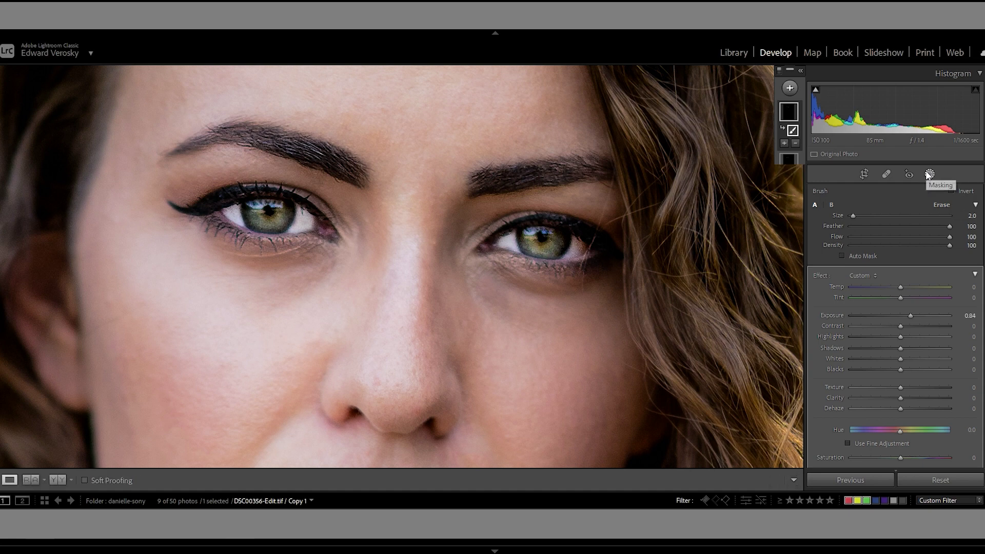
pyautogui.click(429, 238)
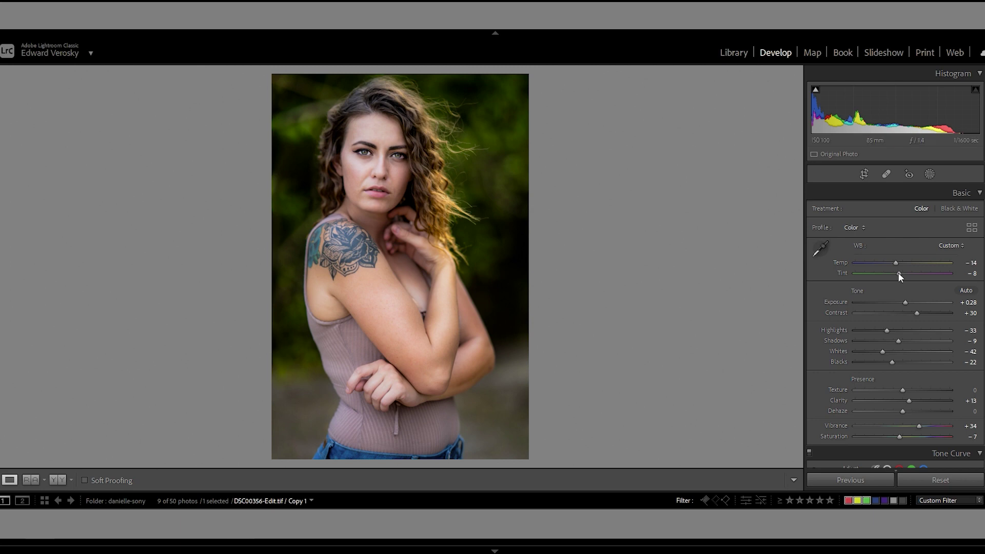
pyautogui.click(929, 173)
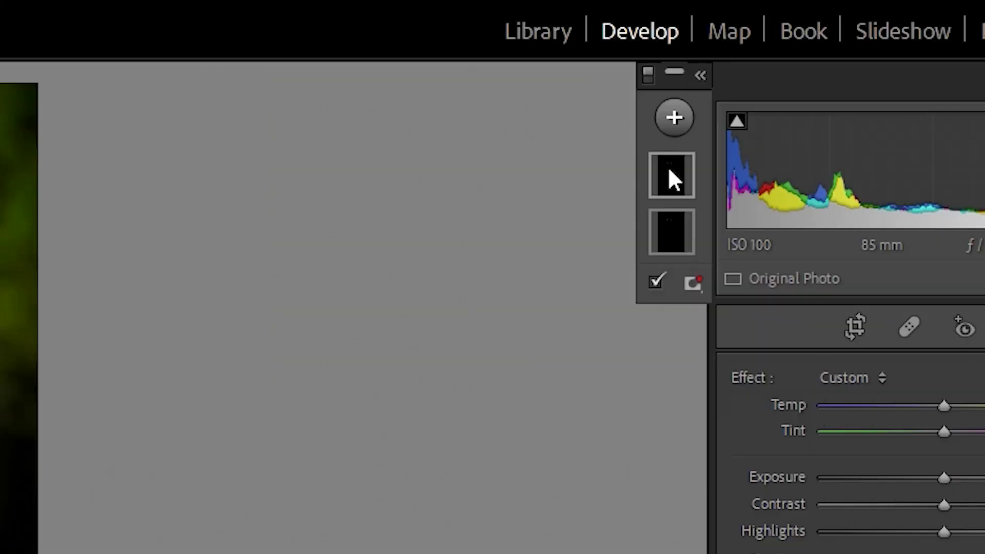
pyautogui.rightClick(789, 113)
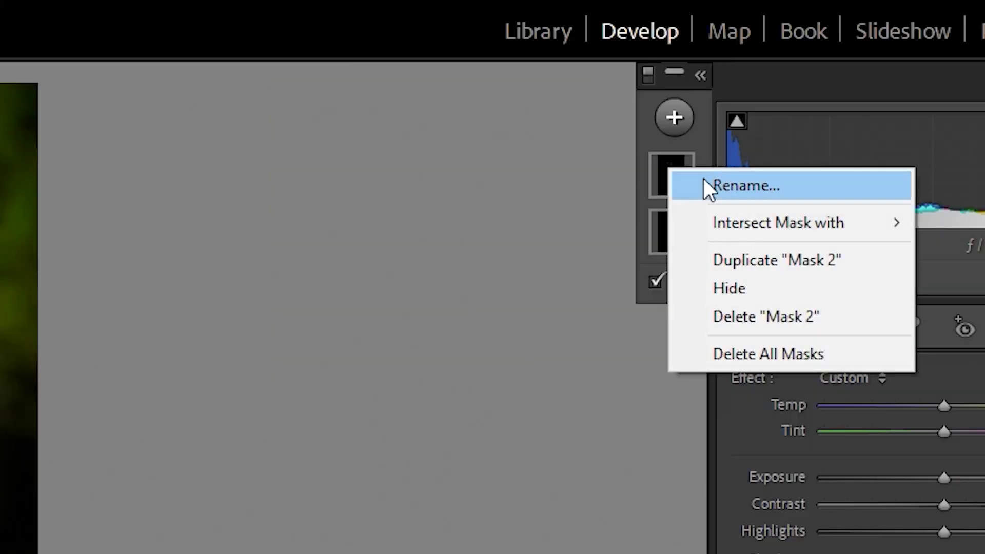
pyautogui.click(798, 318)
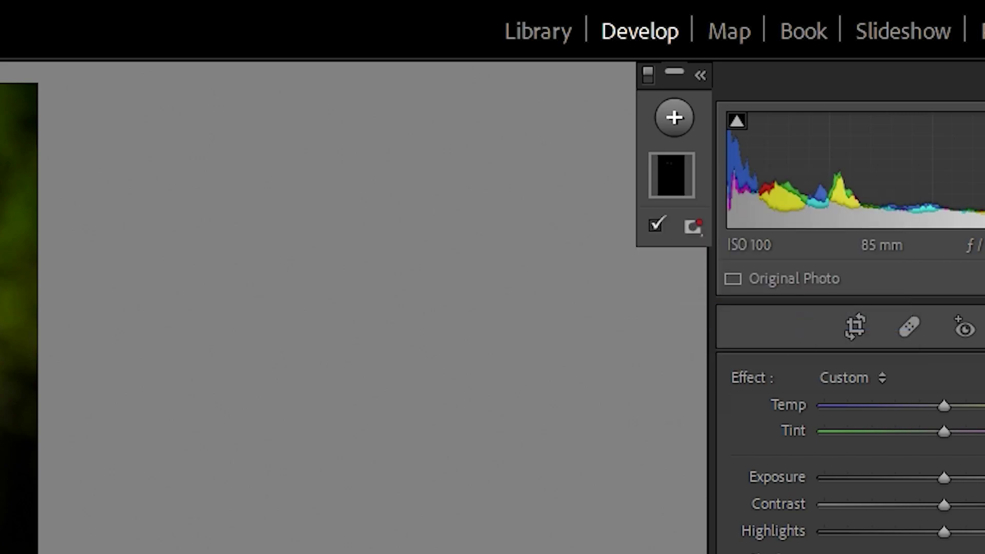
# Step: Paint a new brush mask across both lower irises and set its Exposure to 0.71
pyautogui.press('z')
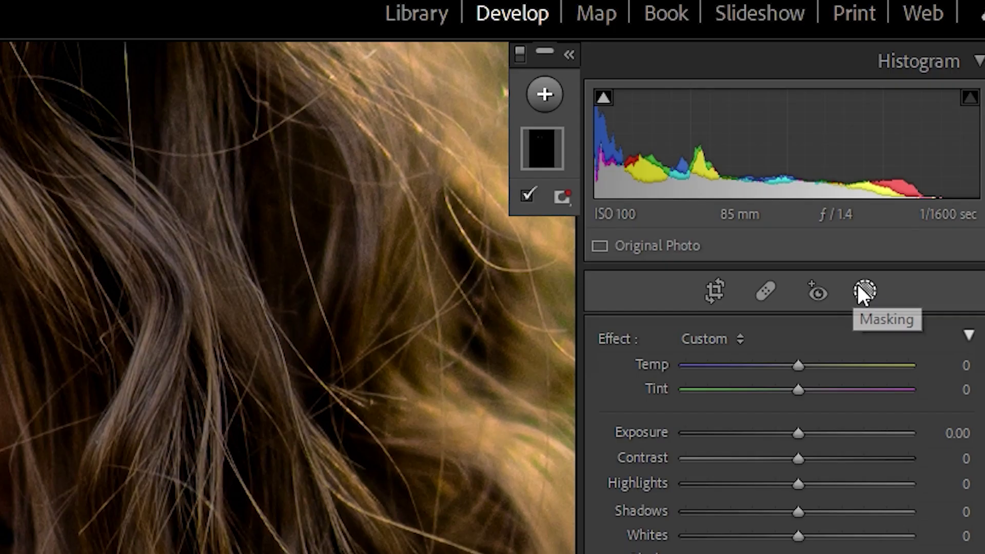
pyautogui.click(929, 173)
pyautogui.press('k')
pyautogui.press('h')
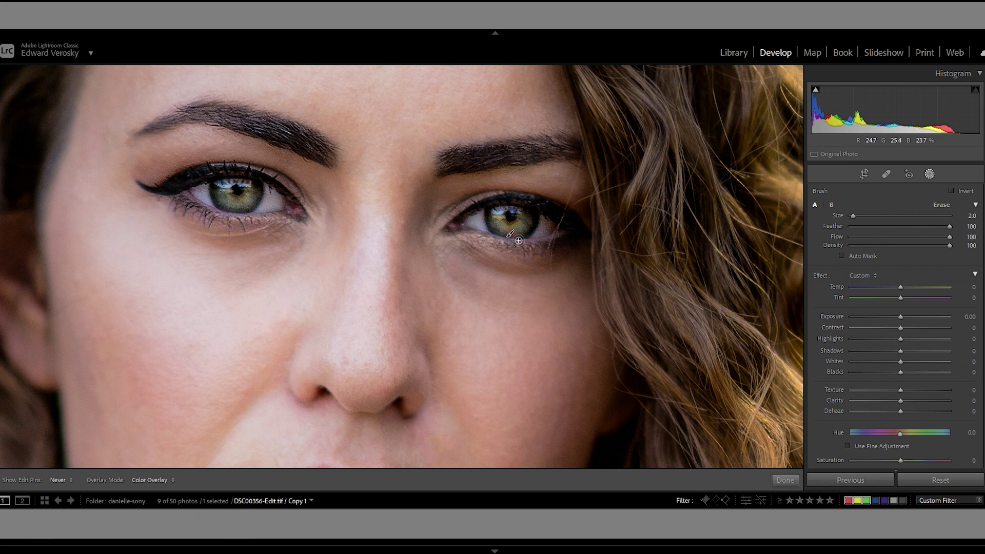
pyautogui.moveTo(505, 234); pyautogui.dragTo(527, 238)
pyautogui.moveTo(230, 207)
pyautogui.mouseDown()
pyautogui.moveTo(252, 217)
pyautogui.moveTo(235, 210)
pyautogui.mouseUp()
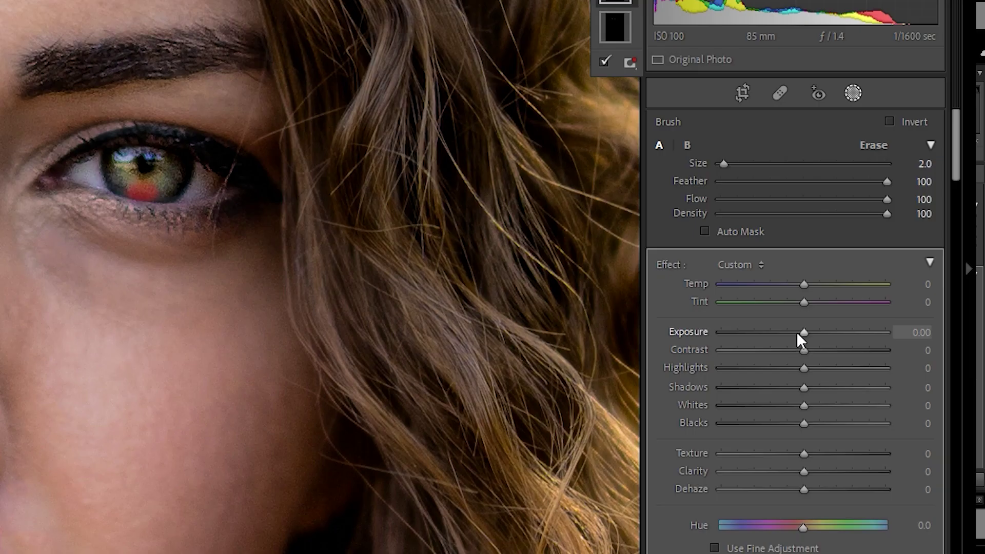
pyautogui.moveTo(899, 316); pyautogui.dragTo(903, 315)
pyautogui.moveTo(807, 328); pyautogui.dragTo(817, 330)
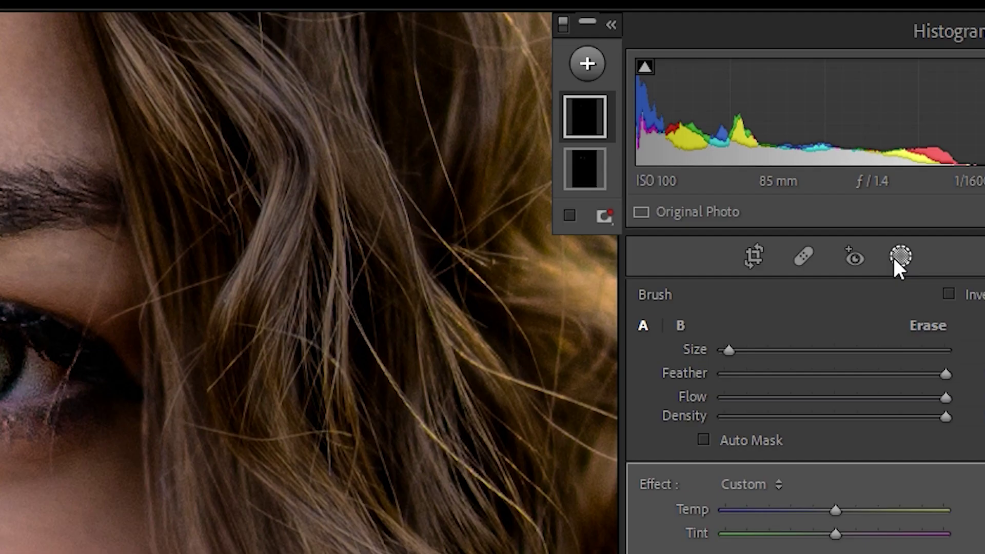
# Step: Add a negative-exposure brush along both lower lash lines, settling Exposure at -1.28
pyautogui.click(926, 174)
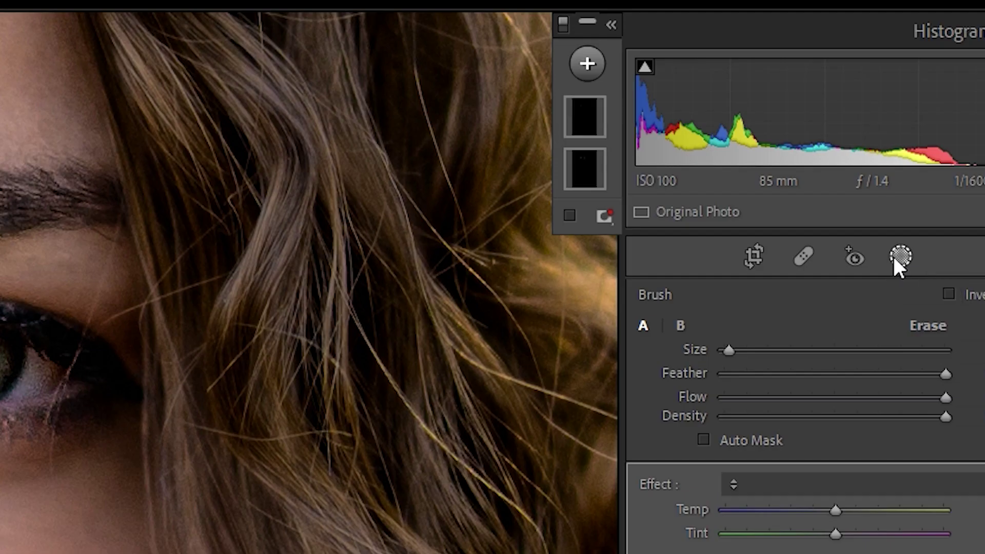
pyautogui.click(898, 256)
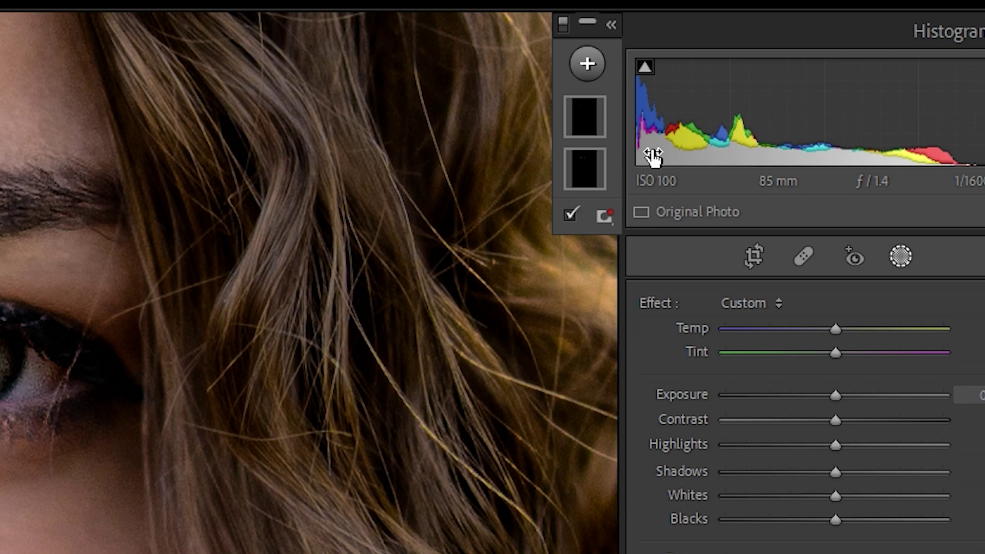
pyautogui.click(589, 65)
pyautogui.click(625, 186)
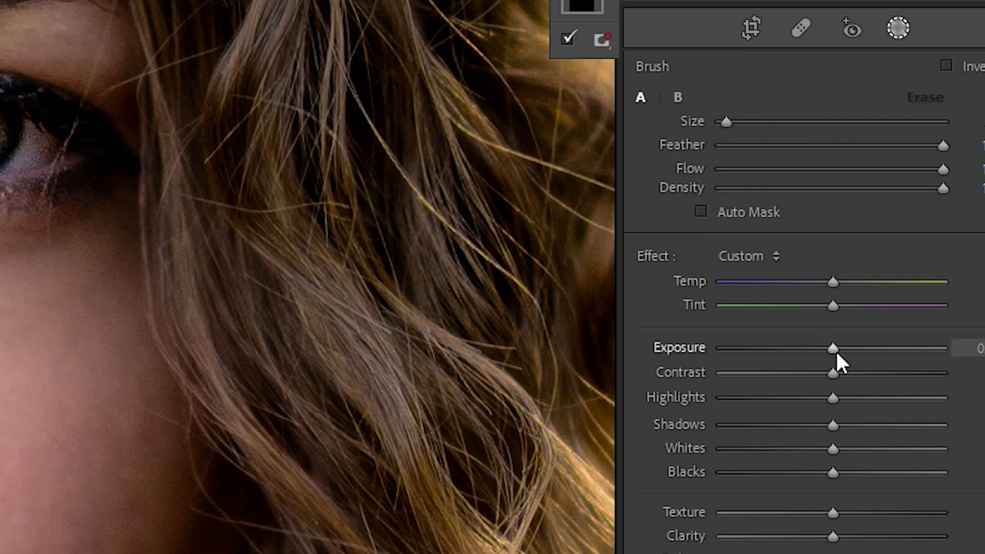
pyautogui.moveTo(834, 350); pyautogui.dragTo(795, 351)
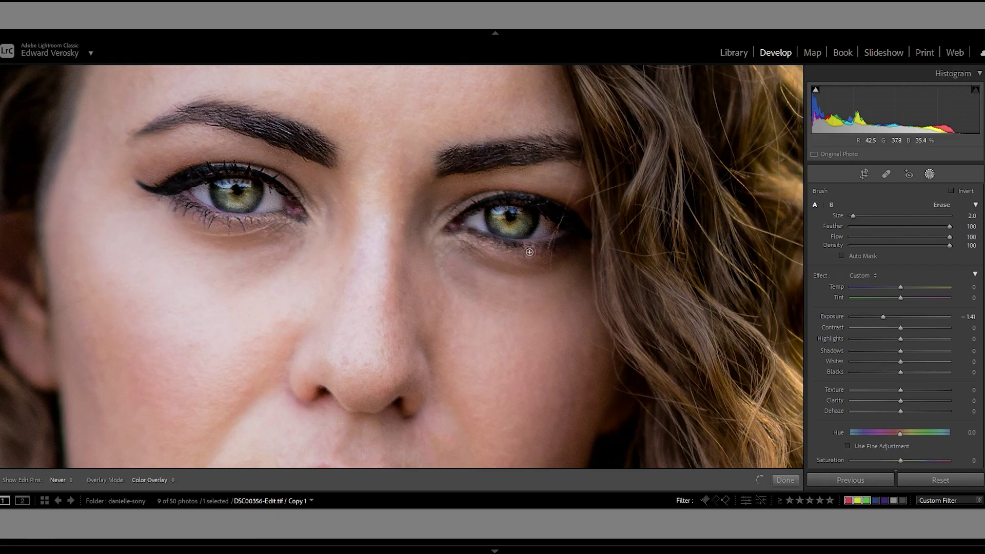
pyautogui.moveTo(529, 251); pyautogui.dragTo(592, 240)
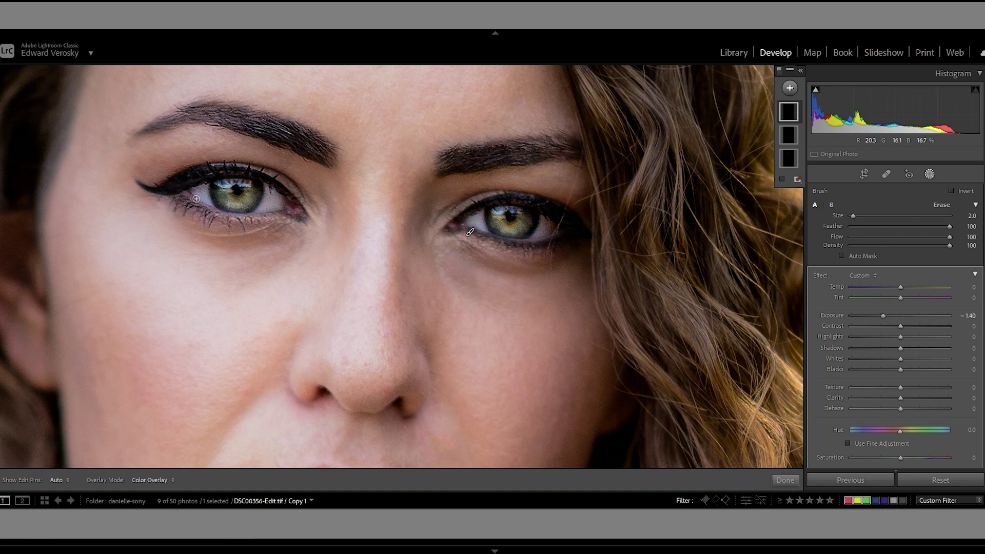
pyautogui.press('h')
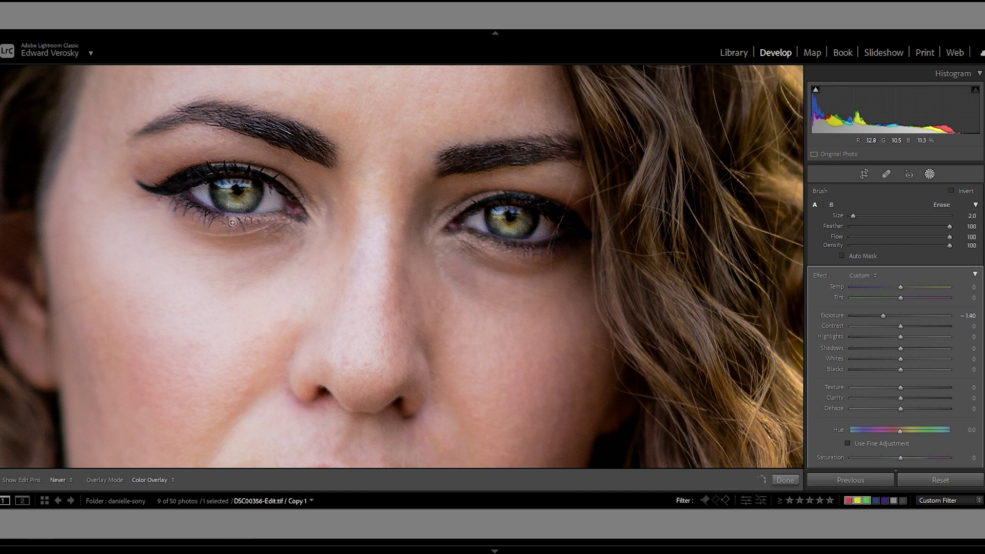
pyautogui.moveTo(233, 222); pyautogui.dragTo(288, 221)
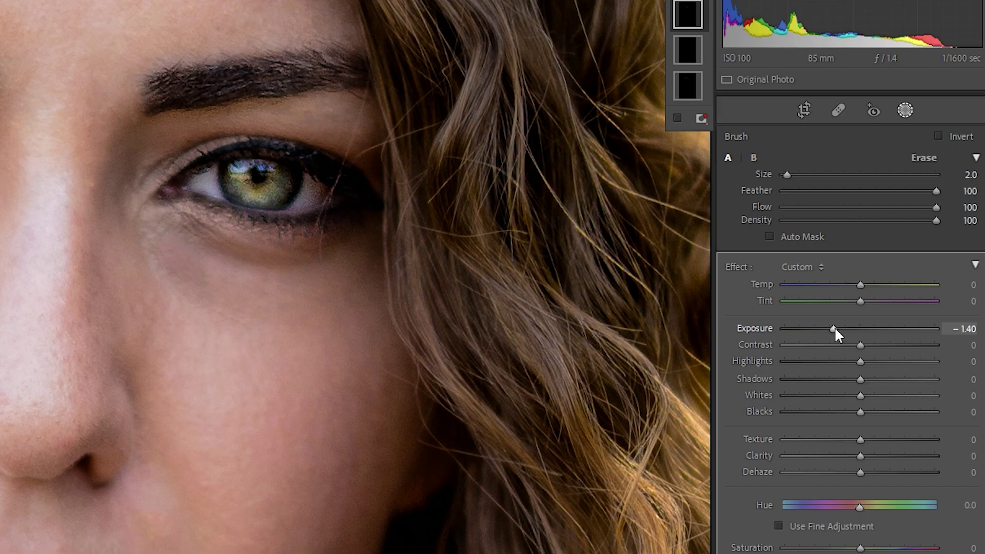
pyautogui.moveTo(883, 315); pyautogui.dragTo(872, 316)
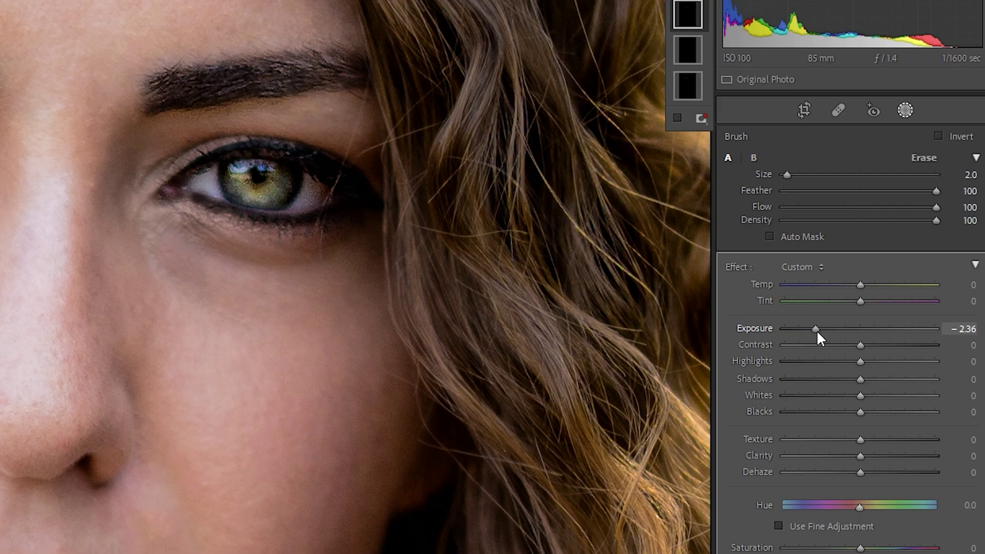
pyautogui.moveTo(817, 330); pyautogui.dragTo(885, 314)
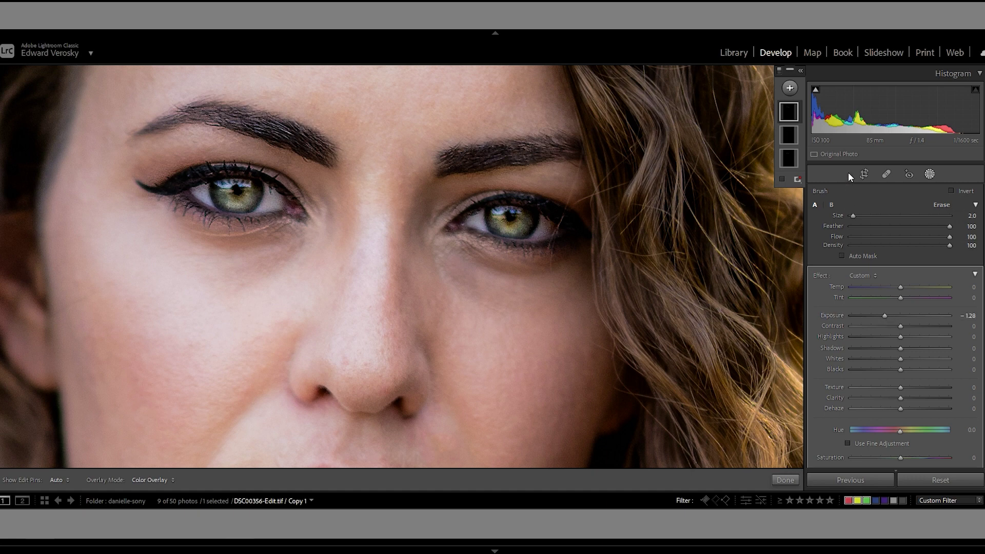
# Step: Compare the full portrait with a reframed eye close-up, then bring the three masks back up
pyautogui.click(930, 174)
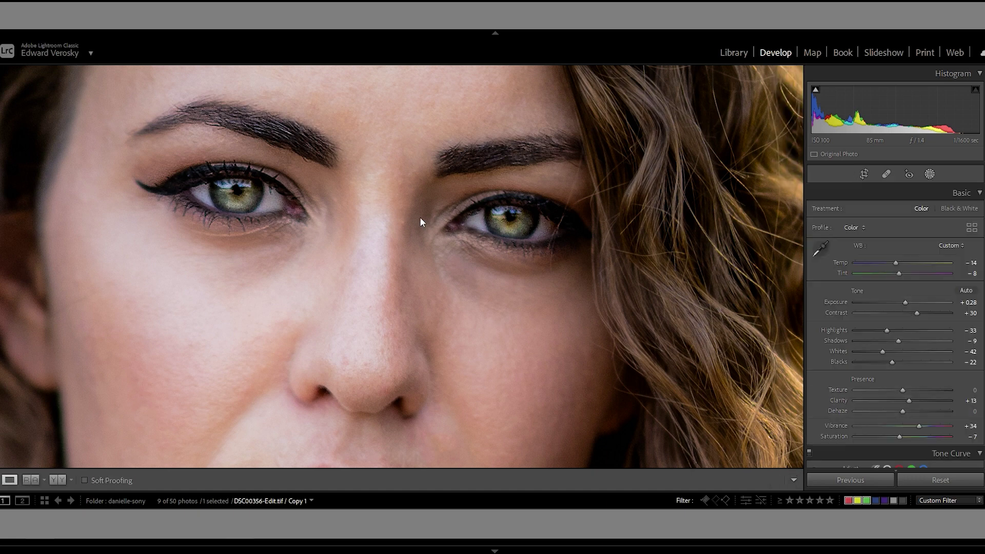
pyautogui.click(392, 221)
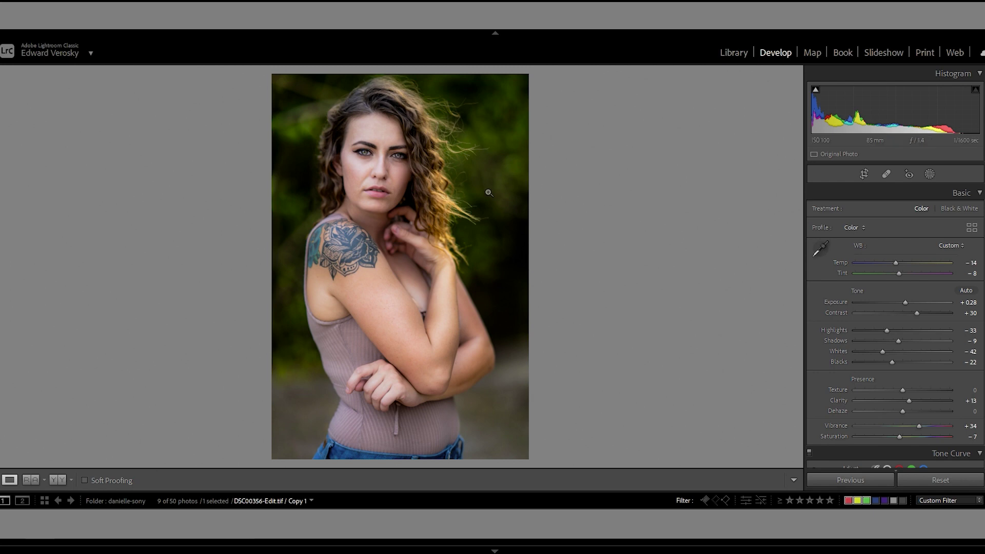
pyautogui.click(387, 163)
pyautogui.moveTo(341, 252); pyautogui.dragTo(436, 287)
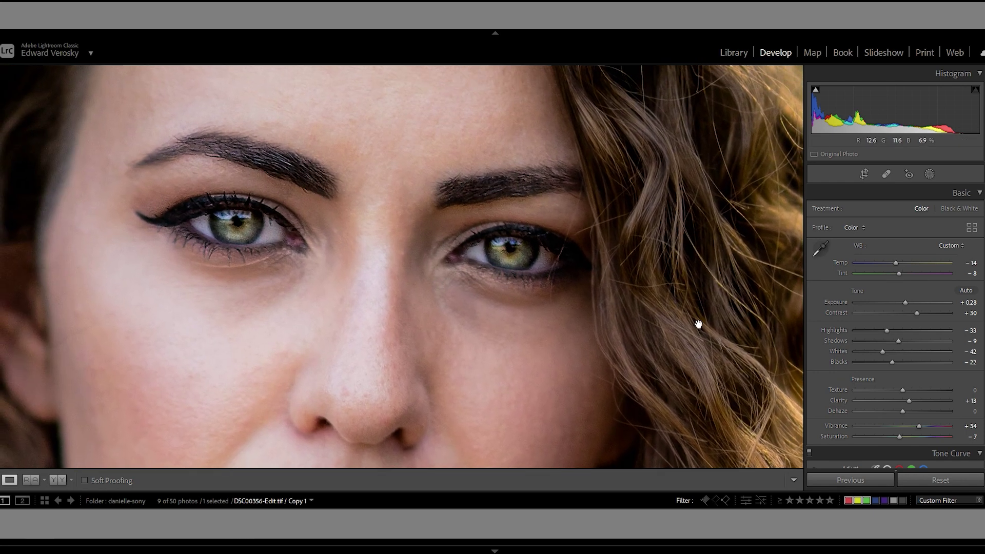
pyautogui.click(929, 174)
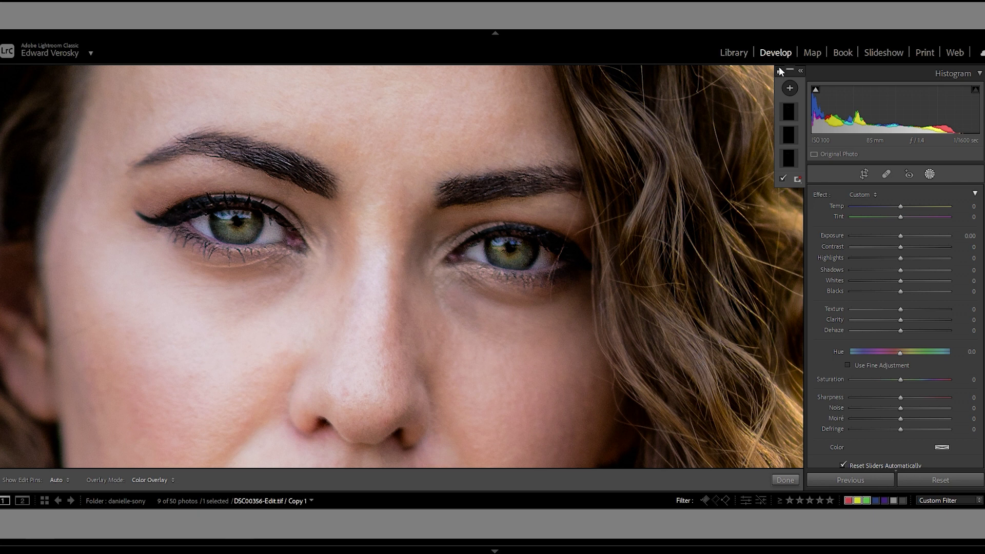
# Step: Show shadow clipping, collapse the Histogram, and fit the whole portrait with Masking reopened
pyautogui.click(778, 69)
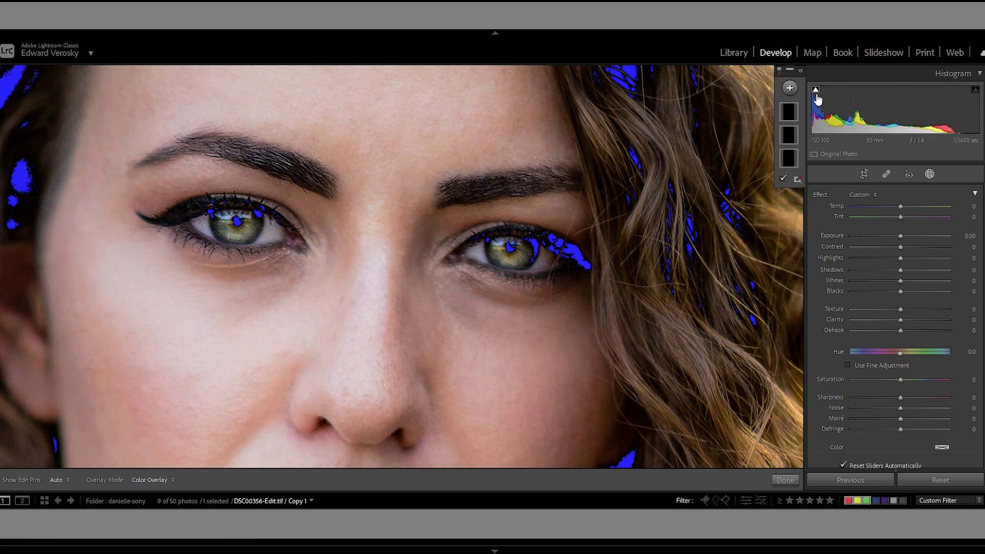
pyautogui.click(854, 73)
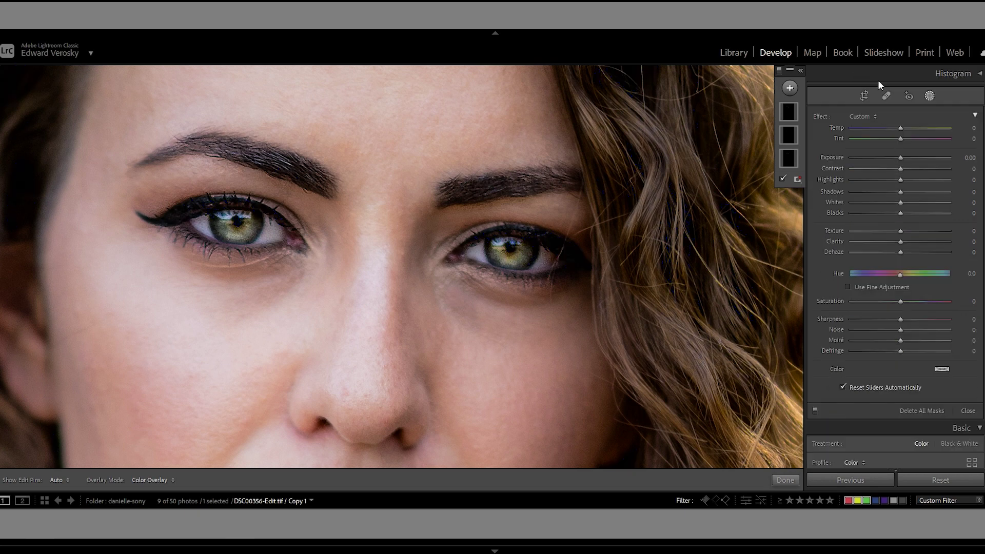
pyautogui.click(930, 94)
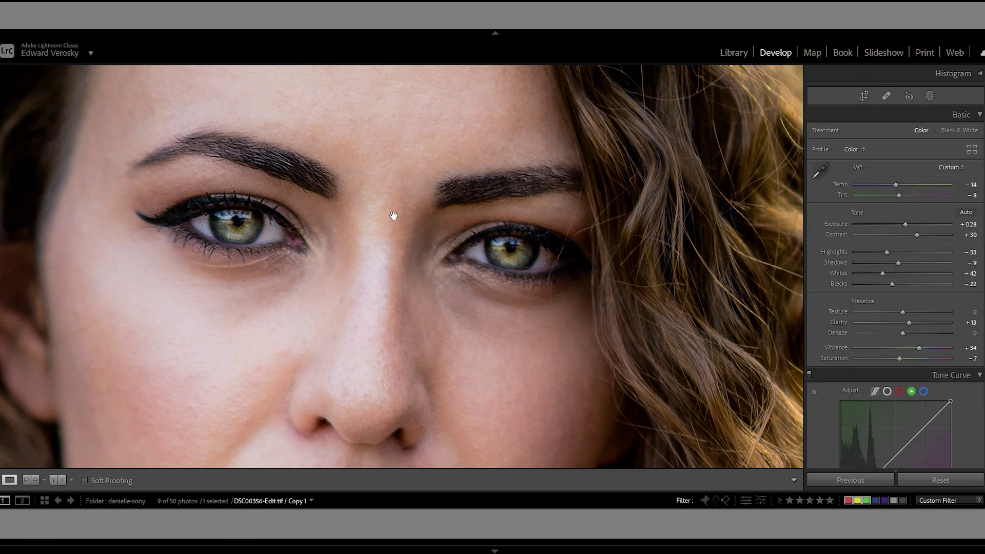
pyautogui.click(393, 216)
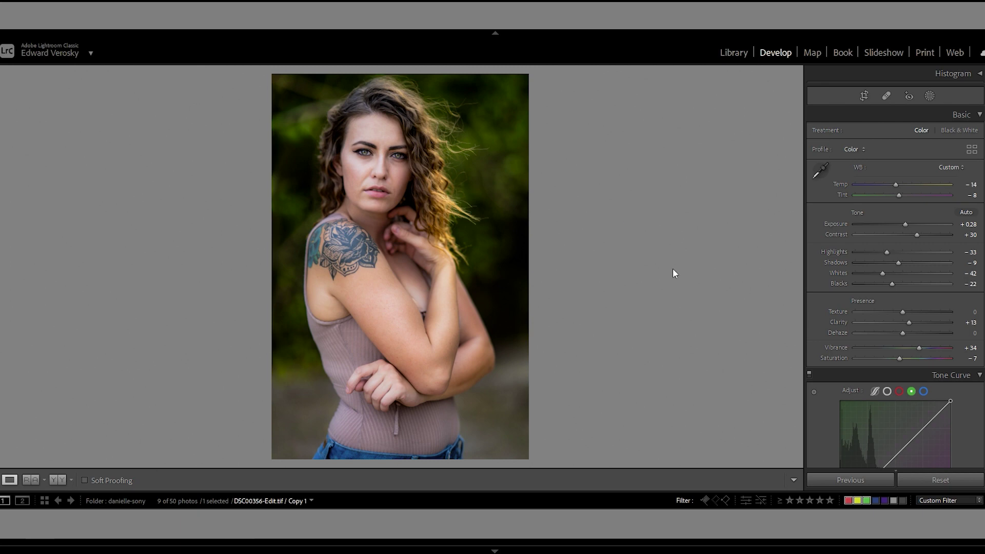
pyautogui.hotkey('shift', 'w')
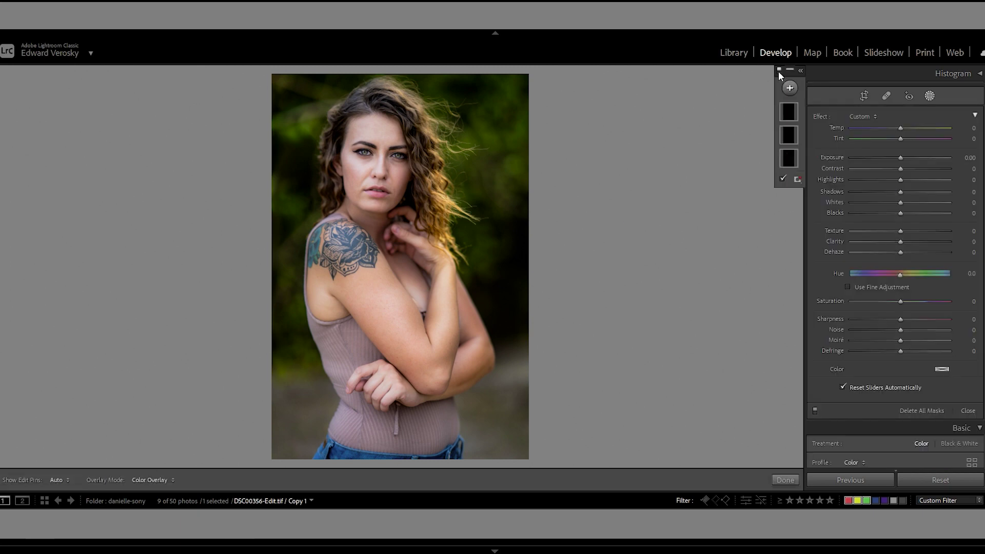